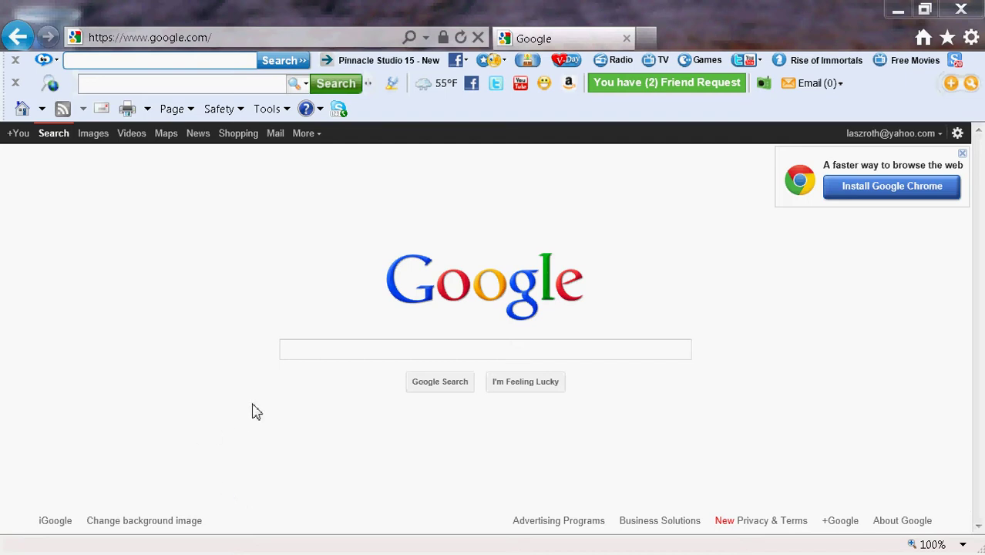
Run a Google search for 'gimp brushes'
{"action": "left_click", "coordinate": [308, 353]}
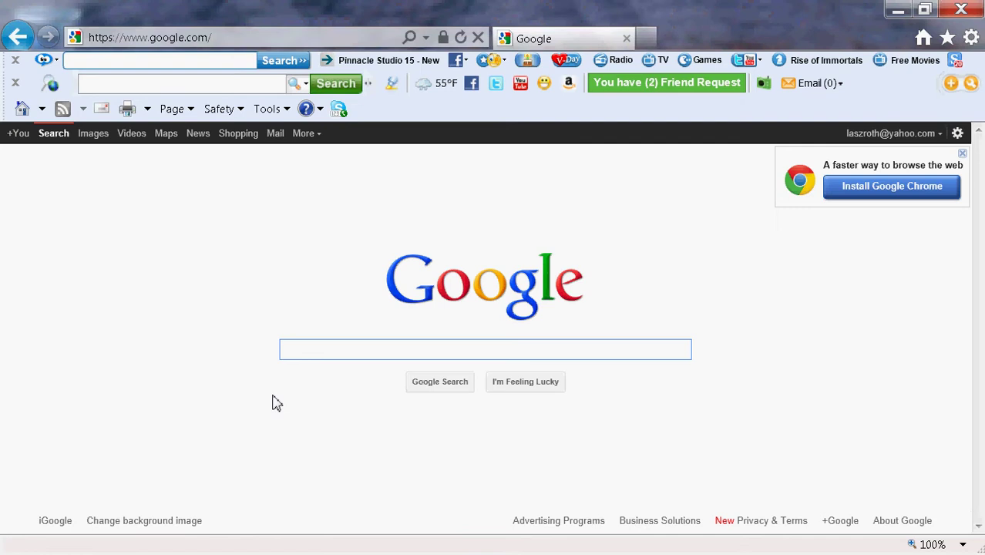
{"action": "type", "text": "gimp"}
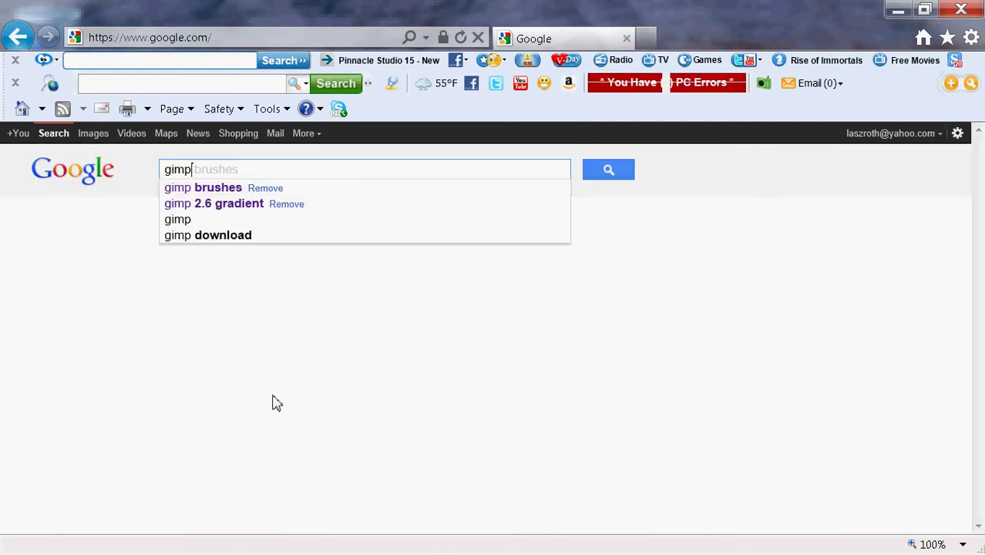
{"action": "type", "text": " brus"}
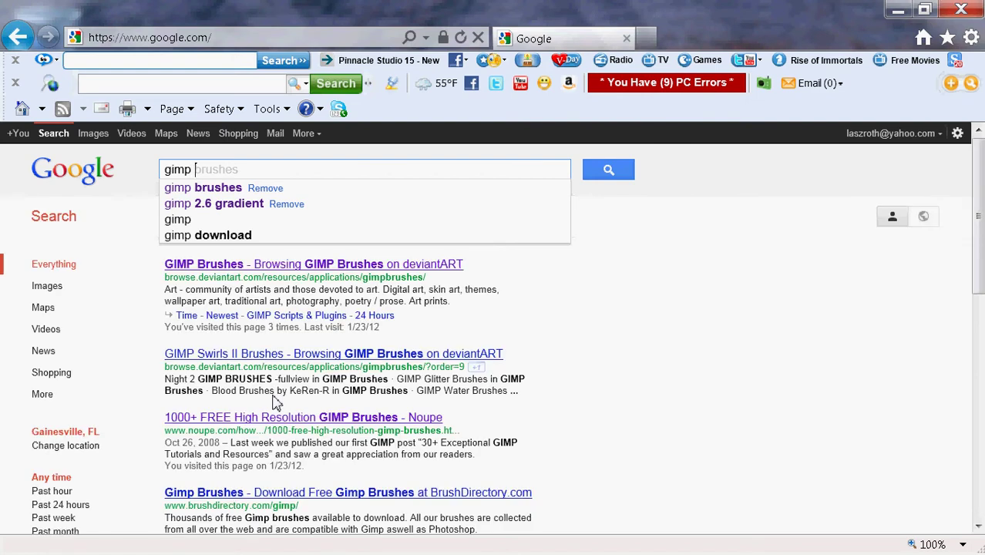
{"action": "type", "text": "hes"}
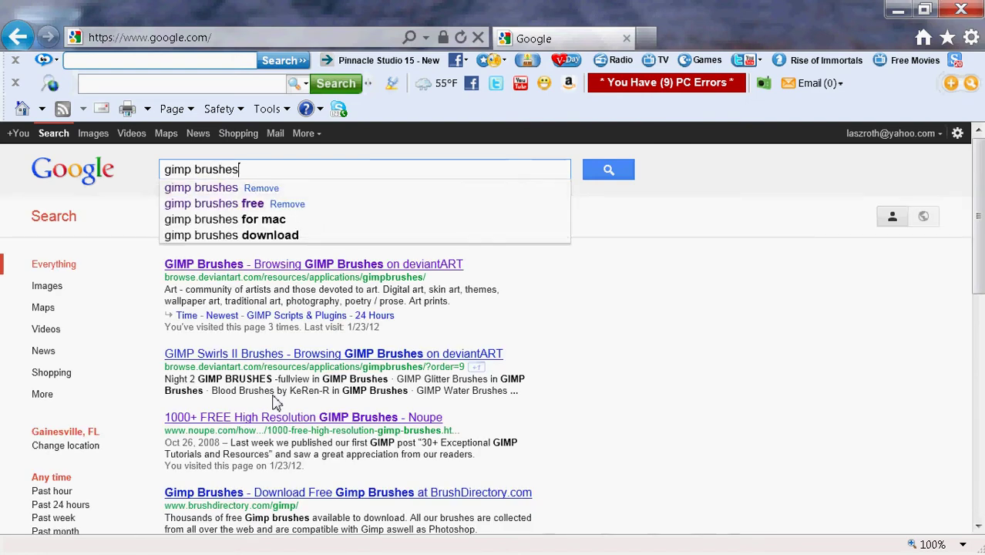
{"action": "key", "text": "Return"}
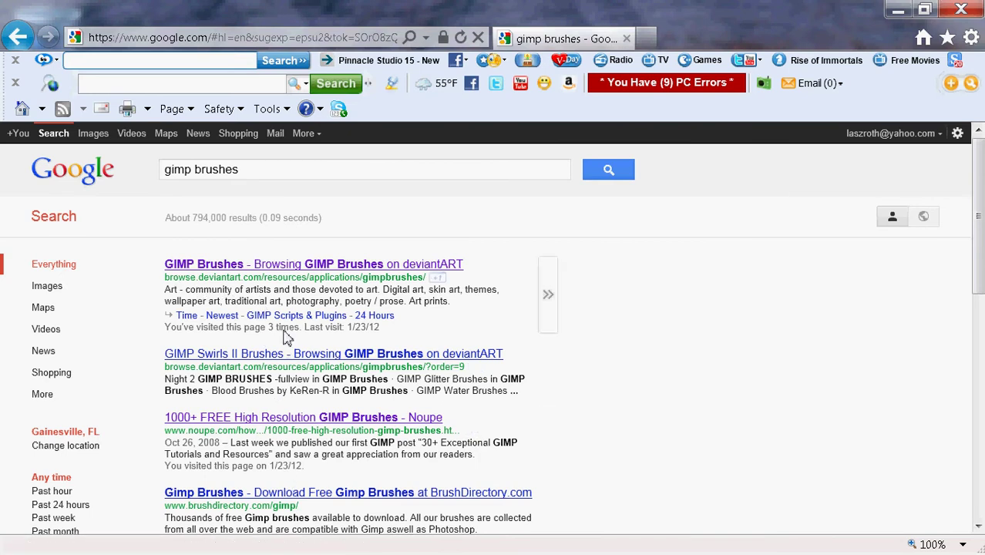
Open the deviantART result, search the site for 'gimp brushes', and scroll to the Screentones pack
{"action": "left_click", "coordinate": [319, 266]}
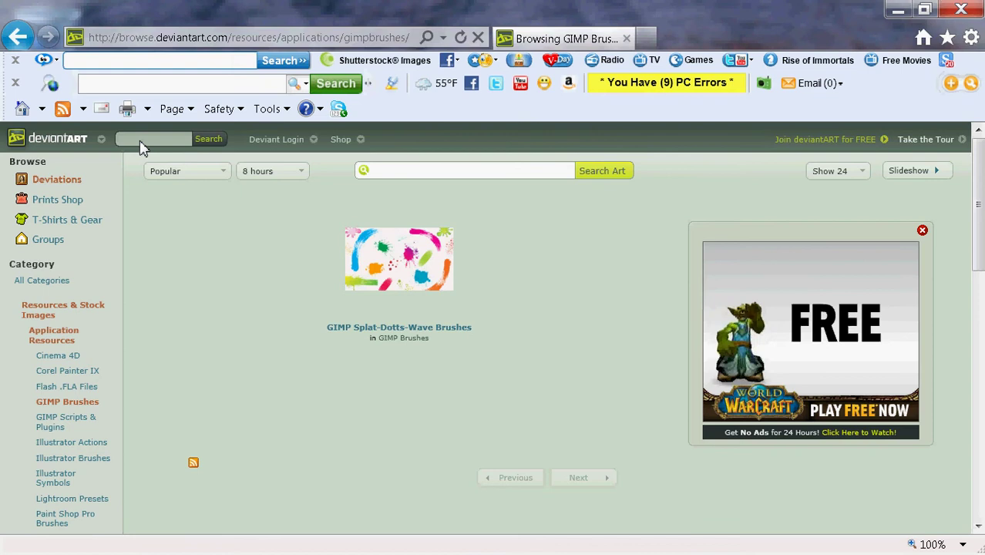
{"action": "type", "text": "gimp brushe"}
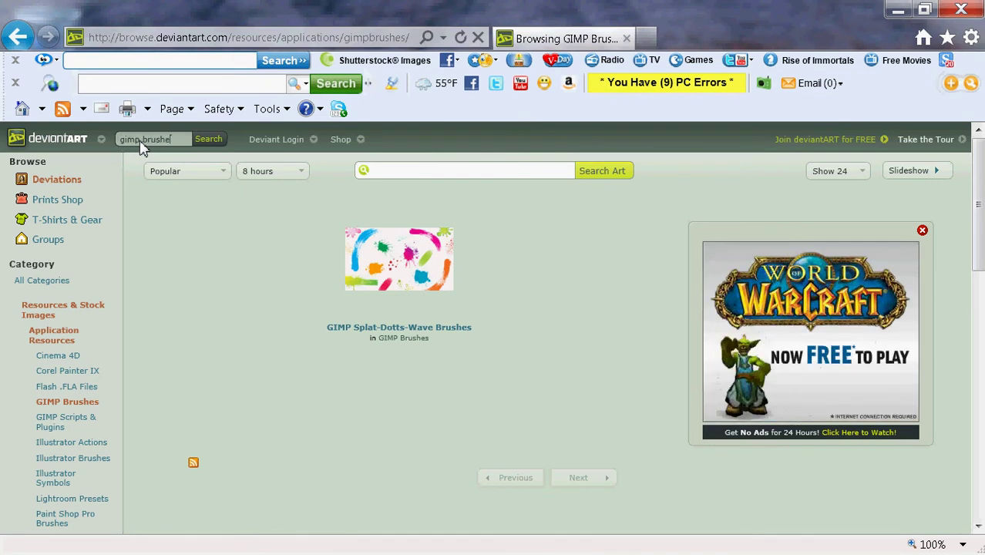
{"action": "type", "text": "s"}
{"action": "key", "text": "Return"}
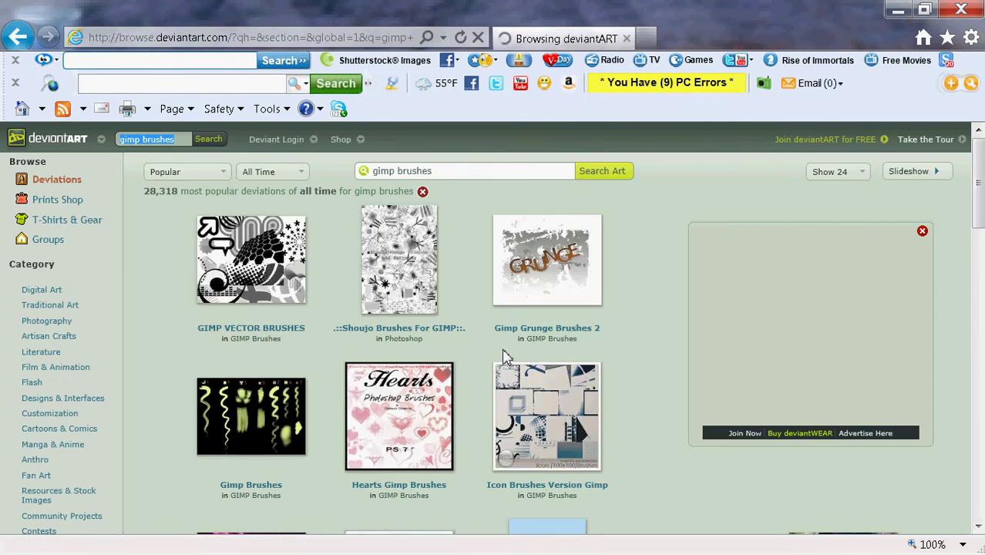
{"action": "scroll", "coordinate": [502, 356], "scroll_direction": "down", "scroll_amount": 6}
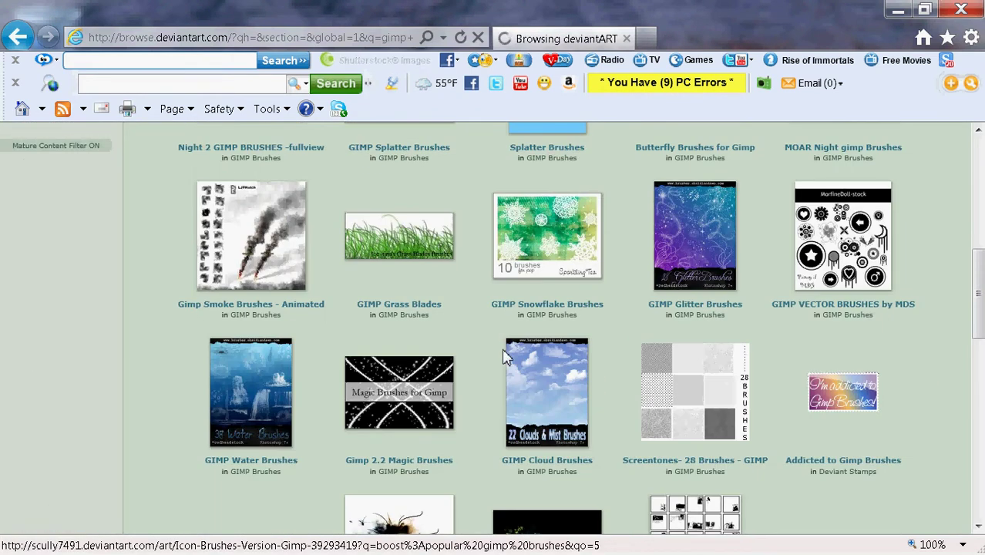
{"action": "scroll", "coordinate": [503, 356], "scroll_direction": "down", "scroll_amount": 2}
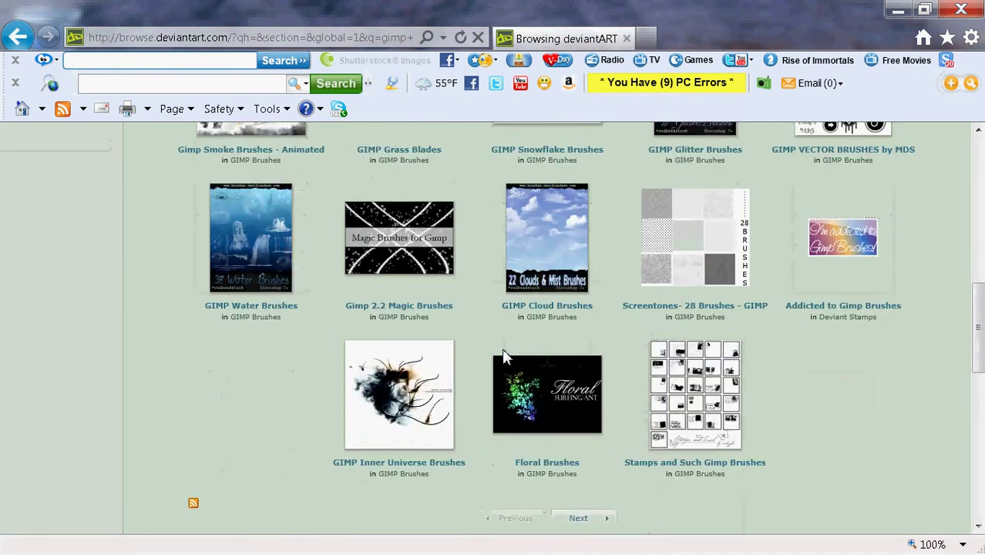
{"action": "scroll", "coordinate": [502, 356], "scroll_direction": "down", "scroll_amount": 1}
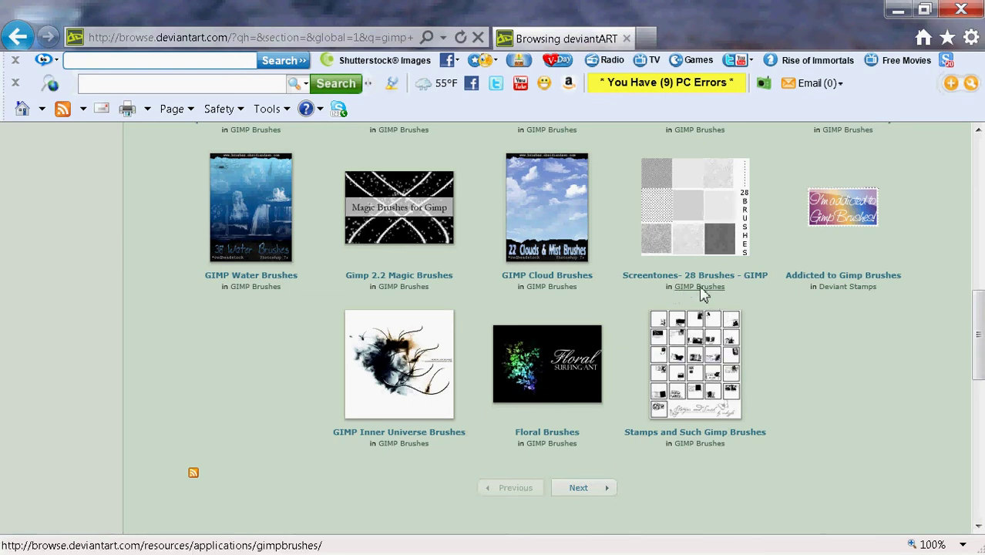
Open the Screentones- 28 Brushes - GIMP page and download its .7z archive
{"action": "left_click", "coordinate": [688, 239]}
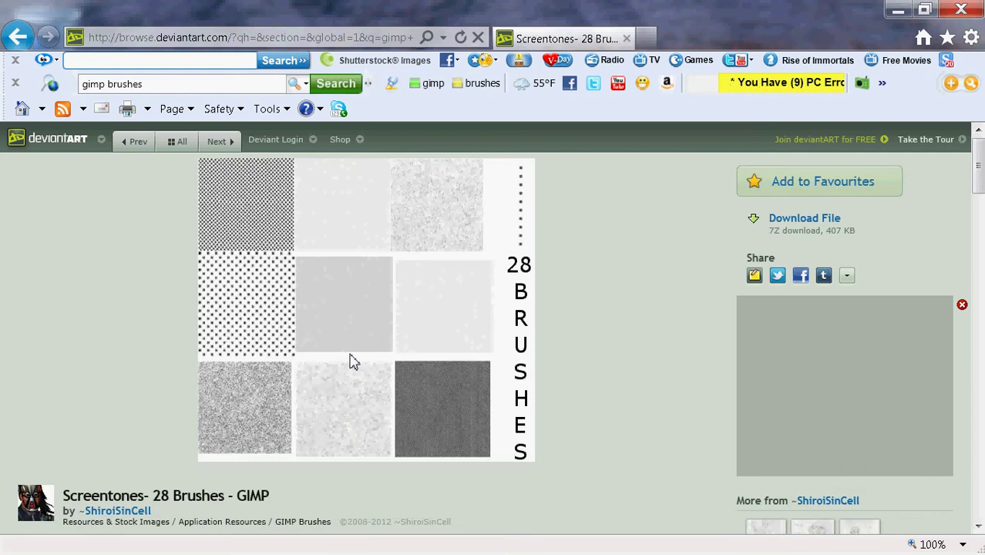
{"action": "left_click", "coordinate": [781, 223]}
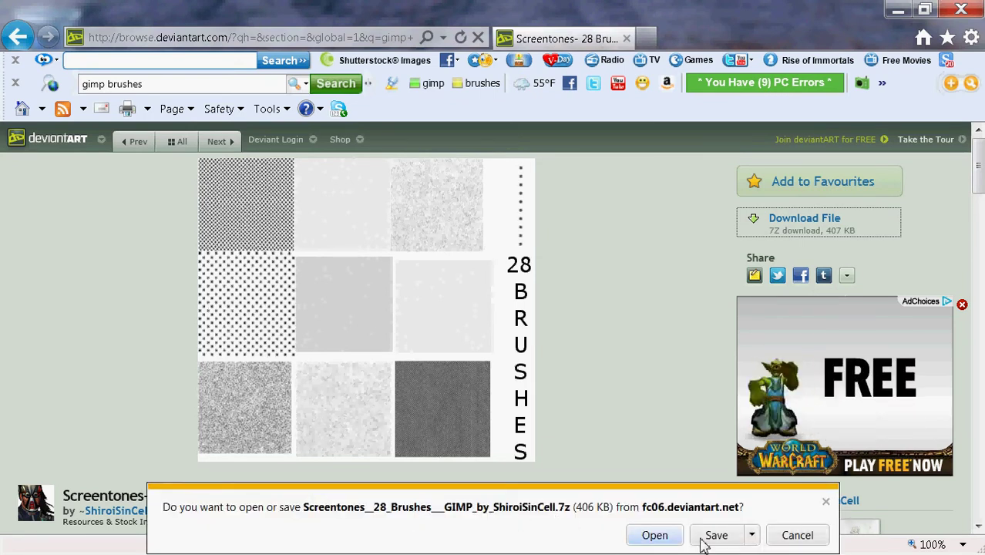
Choose Save as for the archive and browse Local Disk (C:) > Users > the user's profile folder
{"action": "left_click", "coordinate": [752, 534]}
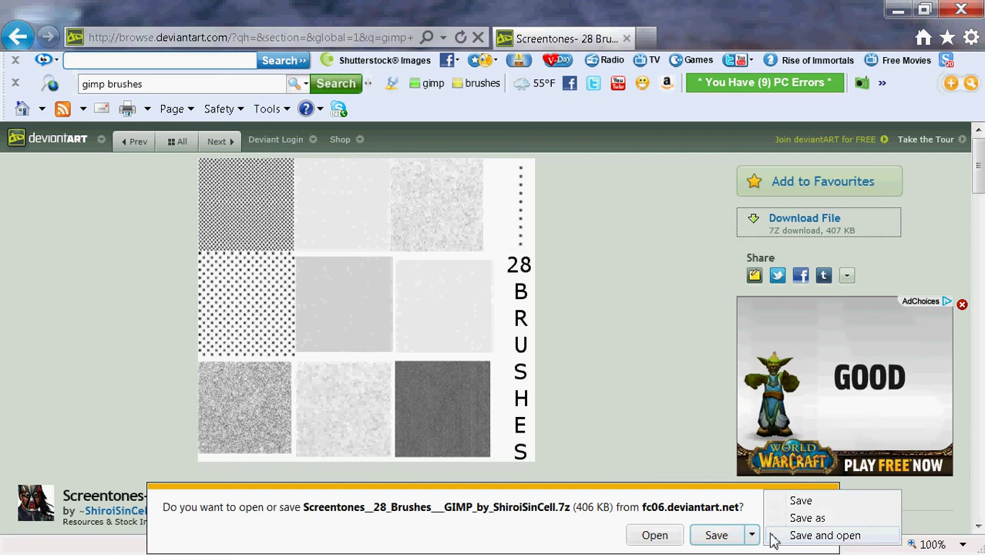
{"action": "left_click", "coordinate": [779, 521]}
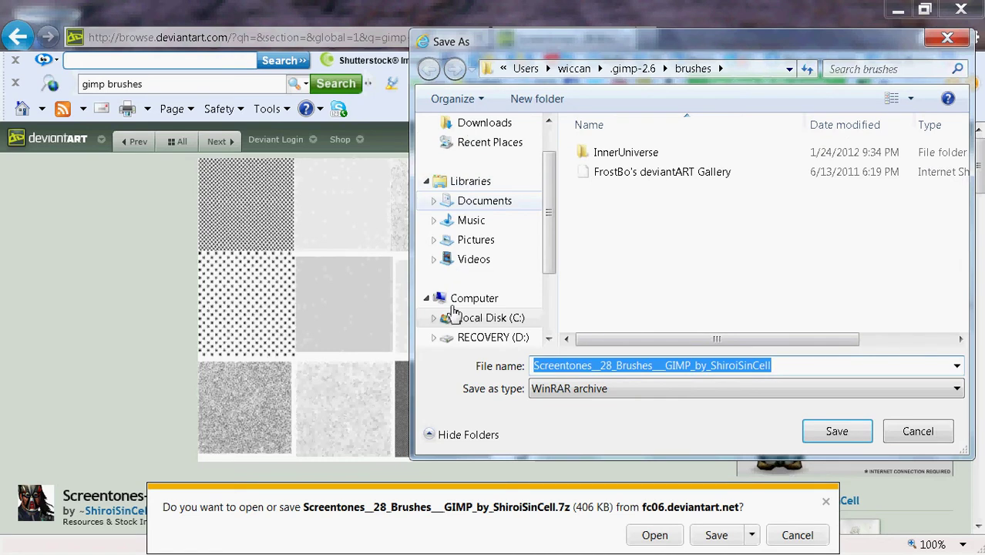
{"action": "left_click", "coordinate": [494, 323]}
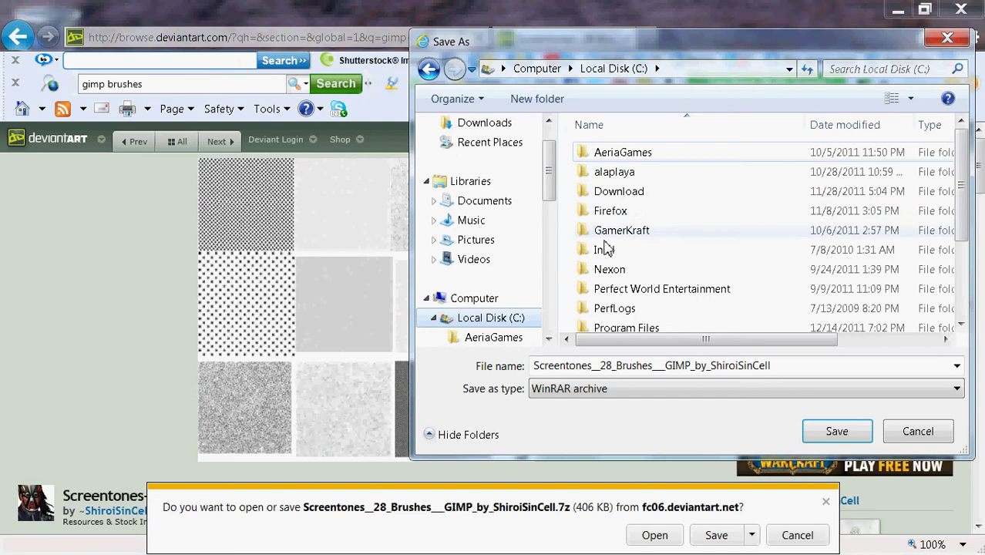
{"action": "scroll", "coordinate": [601, 306], "scroll_direction": "down", "scroll_amount": 2}
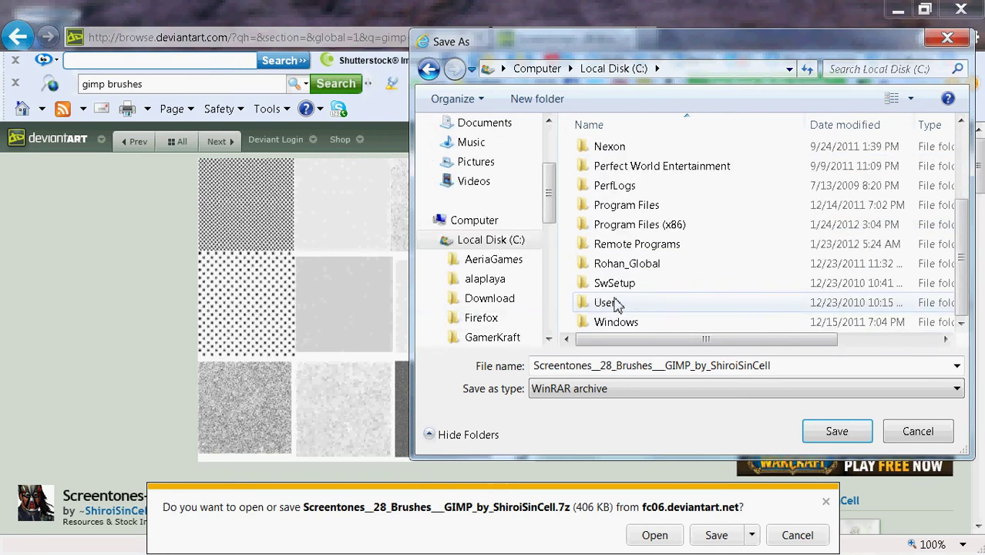
{"action": "double_click", "coordinate": [606, 304]}
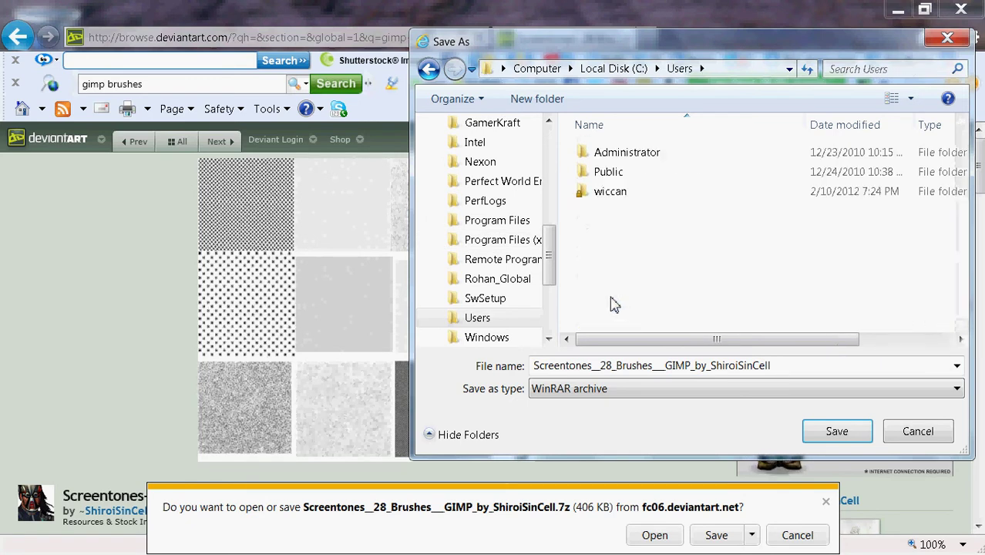
{"action": "left_click", "coordinate": [614, 200]}
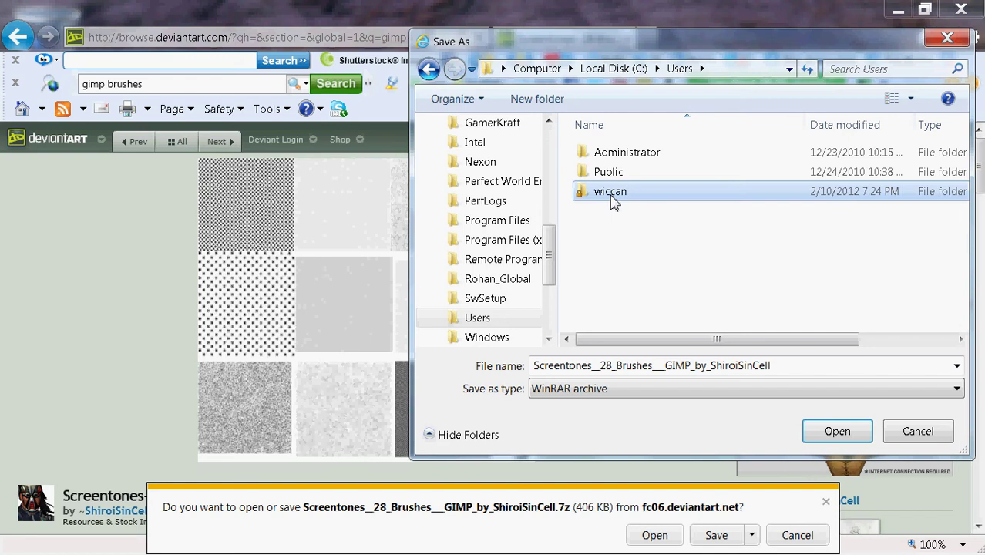
{"action": "double_click", "coordinate": [615, 200]}
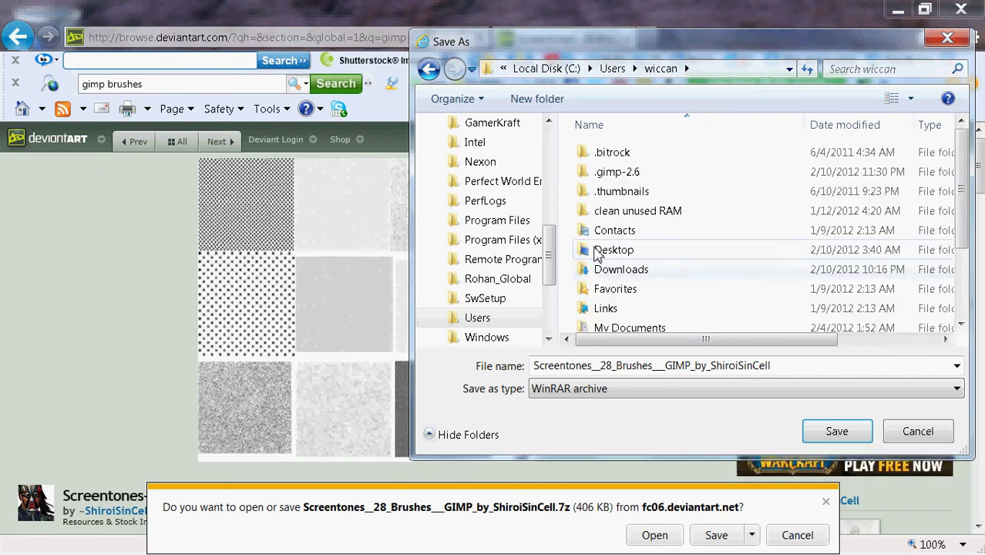
Navigate into .gimp-2.6 > brushes as the save destination
{"action": "left_click", "coordinate": [616, 174]}
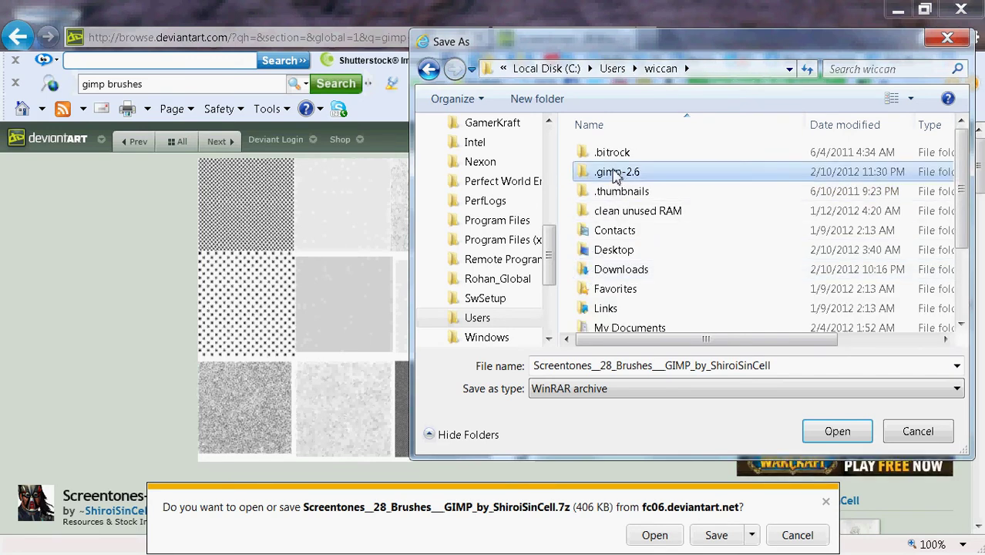
{"action": "double_click", "coordinate": [617, 174]}
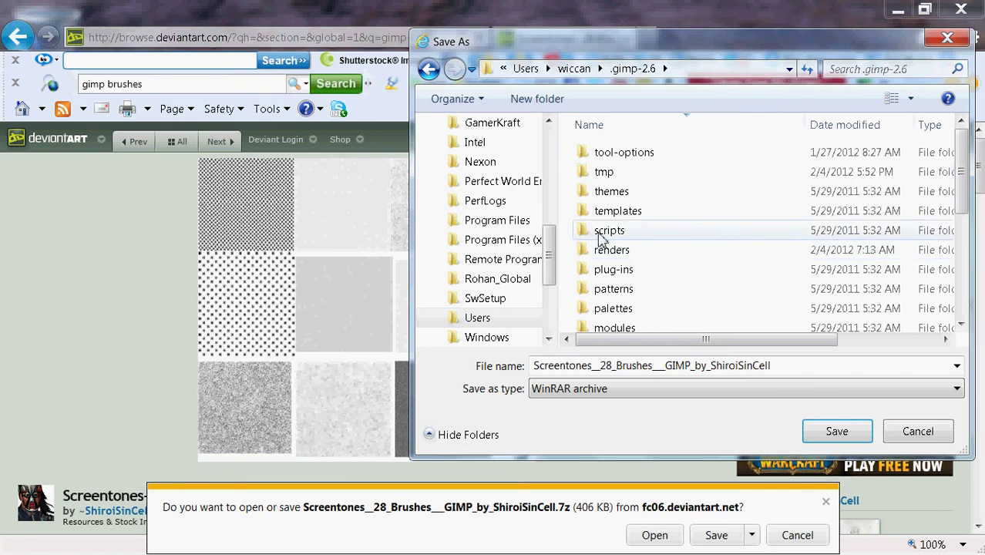
{"action": "scroll", "coordinate": [600, 239], "scroll_direction": "down", "scroll_amount": 3}
{"action": "scroll", "coordinate": [600, 235], "scroll_direction": "down", "scroll_amount": 1}
{"action": "scroll", "coordinate": [601, 227], "scroll_direction": "up", "scroll_amount": 4}
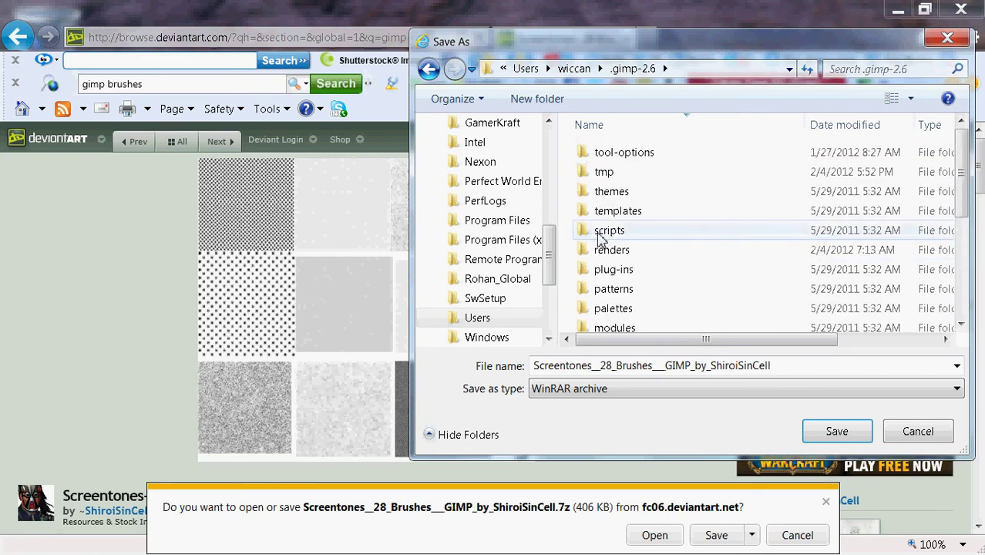
{"action": "scroll", "coordinate": [602, 270], "scroll_direction": "down", "scroll_amount": 3}
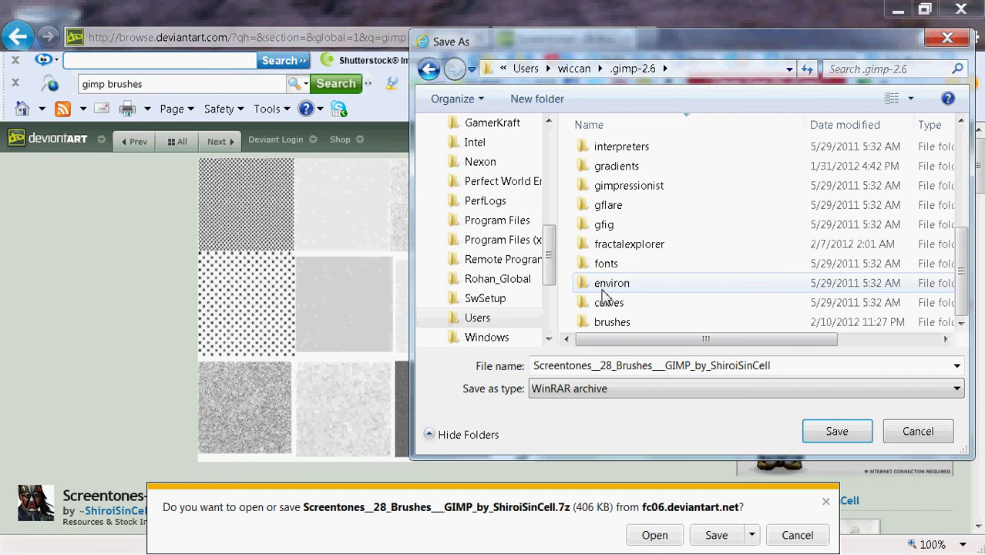
{"action": "left_click", "coordinate": [610, 327]}
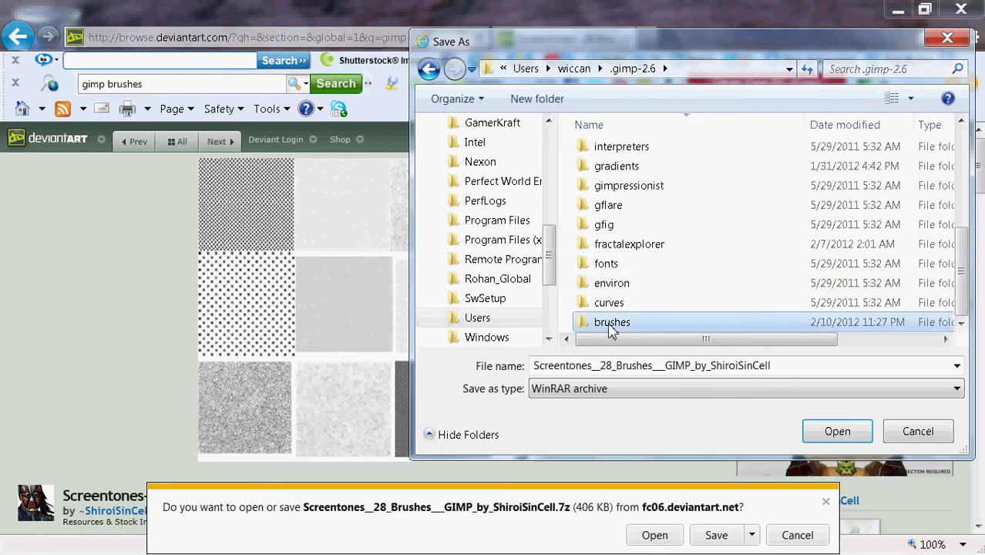
{"action": "double_click", "coordinate": [610, 326]}
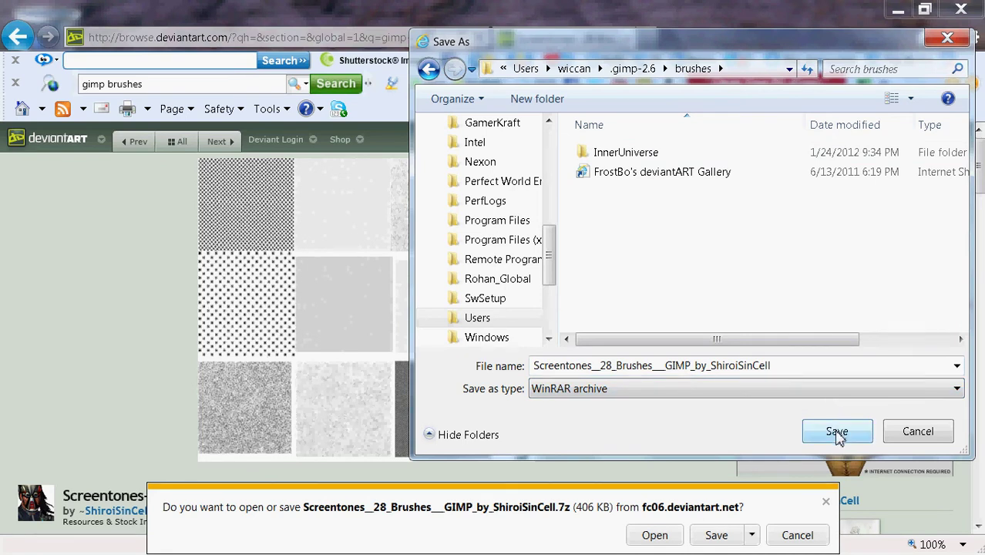
Save the Screentones archive into the brushes folder and open that folder
{"action": "left_click", "coordinate": [837, 433]}
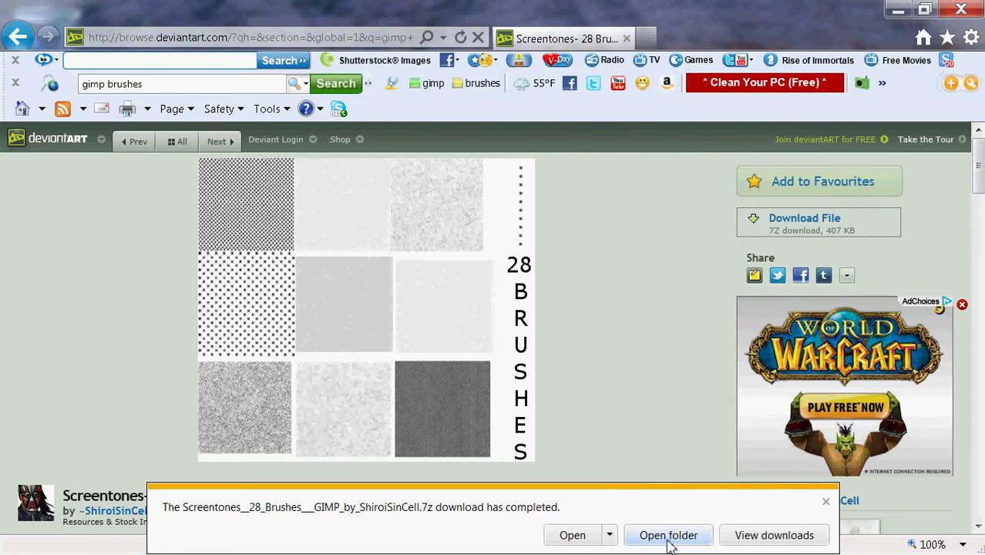
{"action": "left_click", "coordinate": [669, 535]}
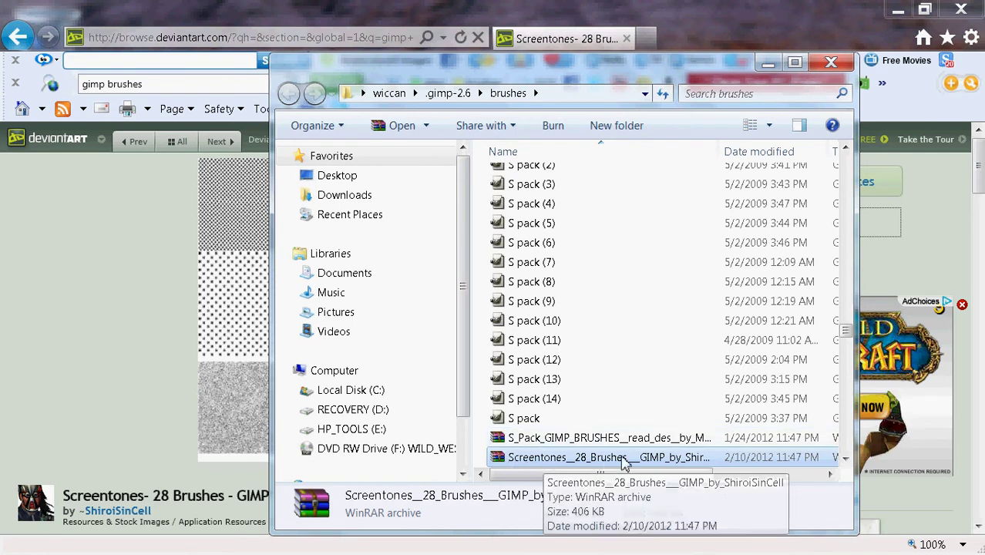
Open the .7z archive in WinRAR, enter its Screentones folder, and select all 29 brush files
{"action": "double_click", "coordinate": [596, 458]}
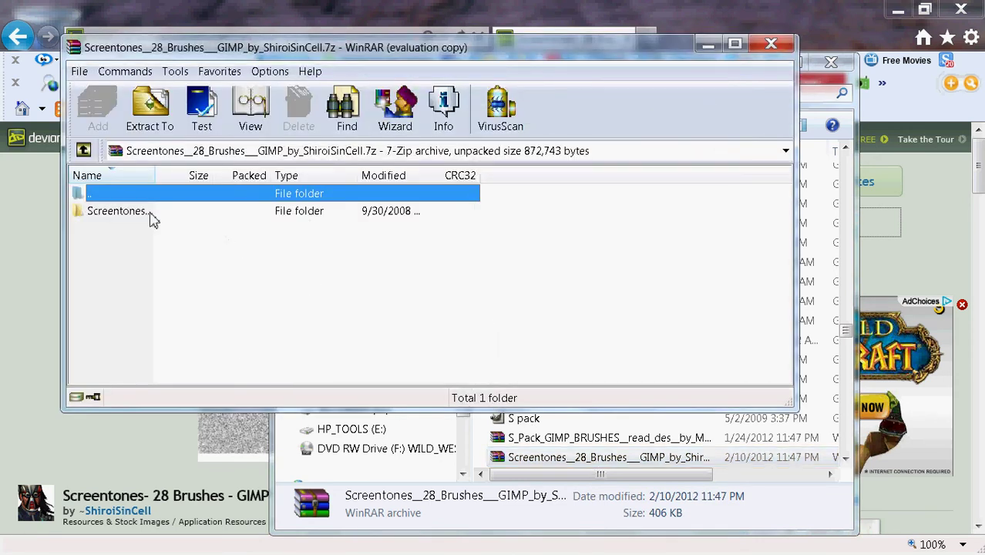
{"action": "double_click", "coordinate": [135, 214]}
{"action": "right_click", "coordinate": [131, 214]}
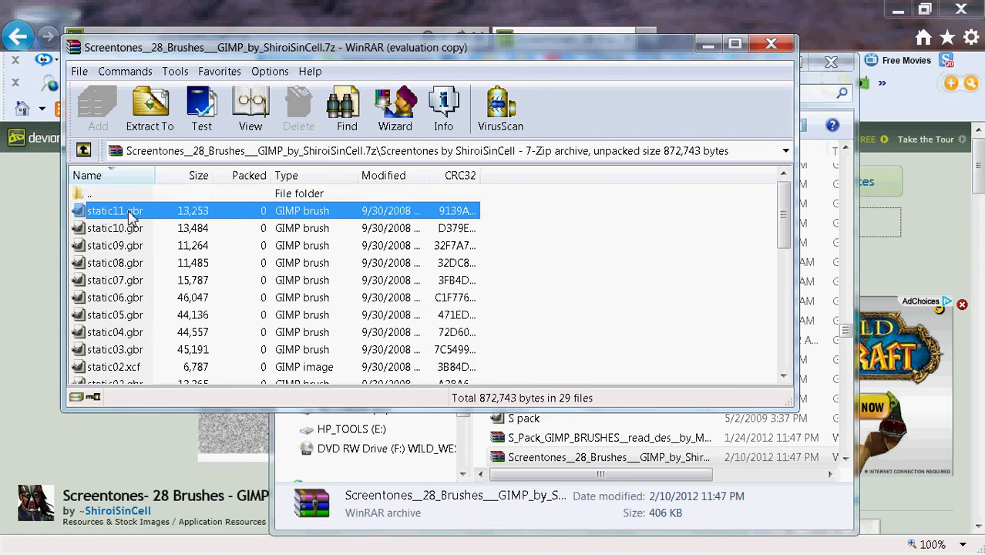
{"action": "left_click", "coordinate": [163, 222]}
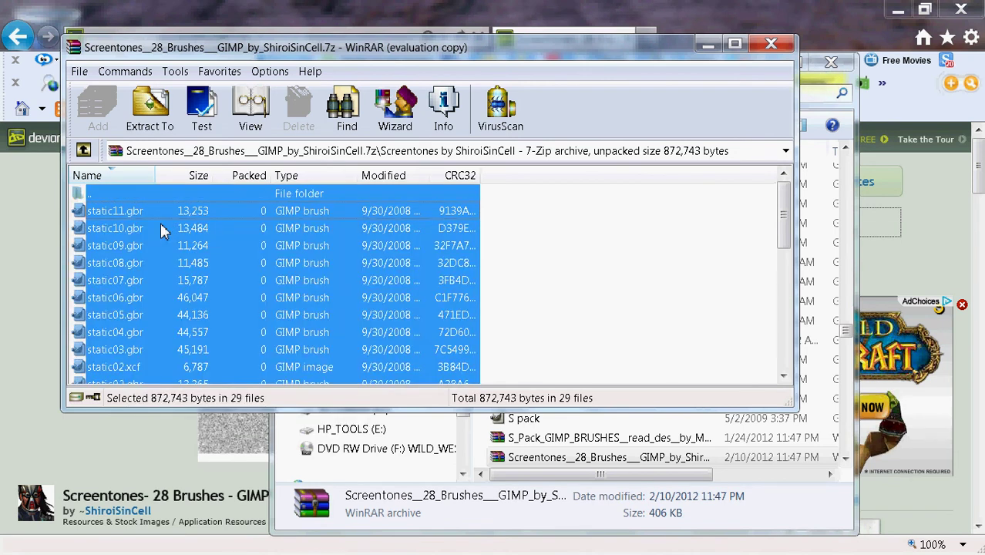
{"action": "right_click", "coordinate": [136, 229]}
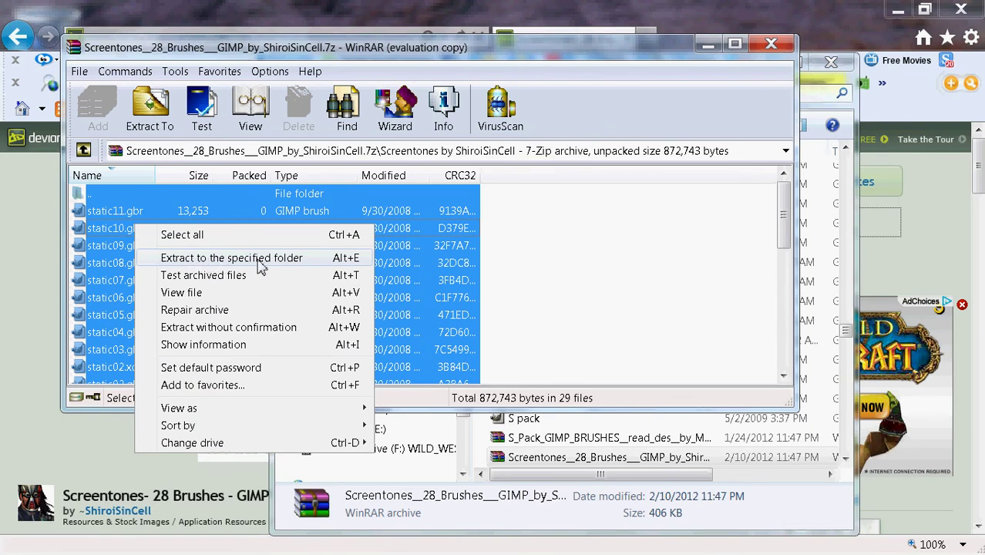
Extract the selected brush files to the .gimp-2.6\brushes folder
{"action": "left_click", "coordinate": [297, 265]}
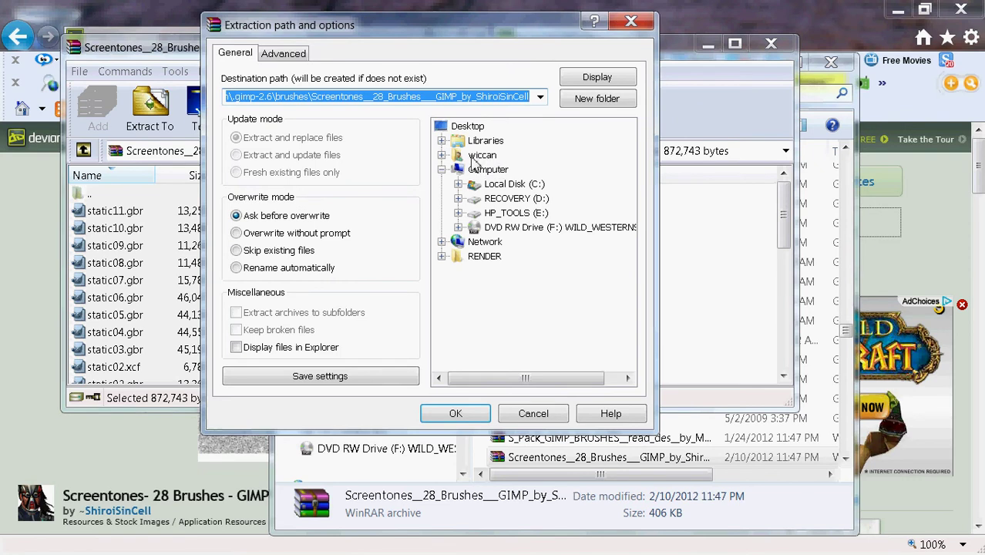
{"action": "left_click", "coordinate": [482, 157]}
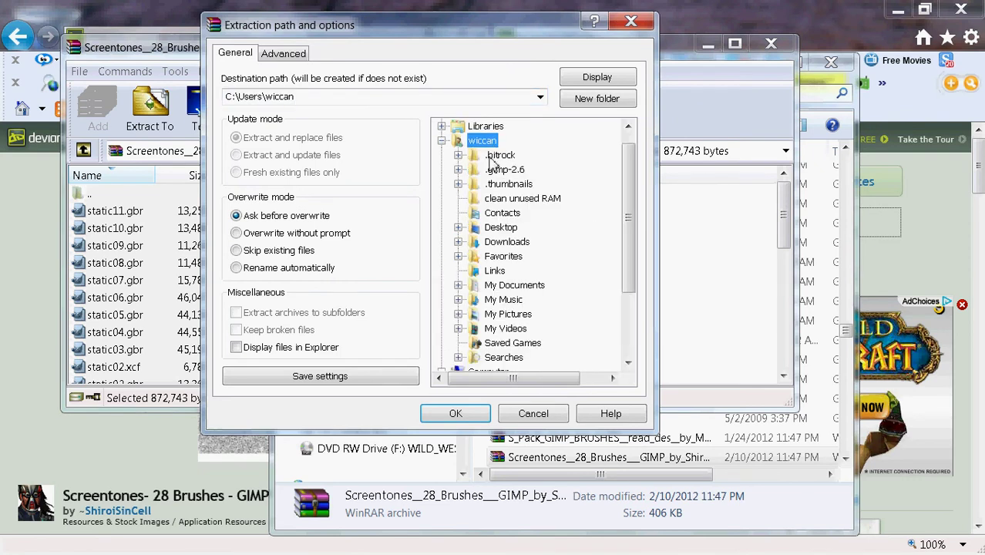
{"action": "left_click", "coordinate": [503, 171]}
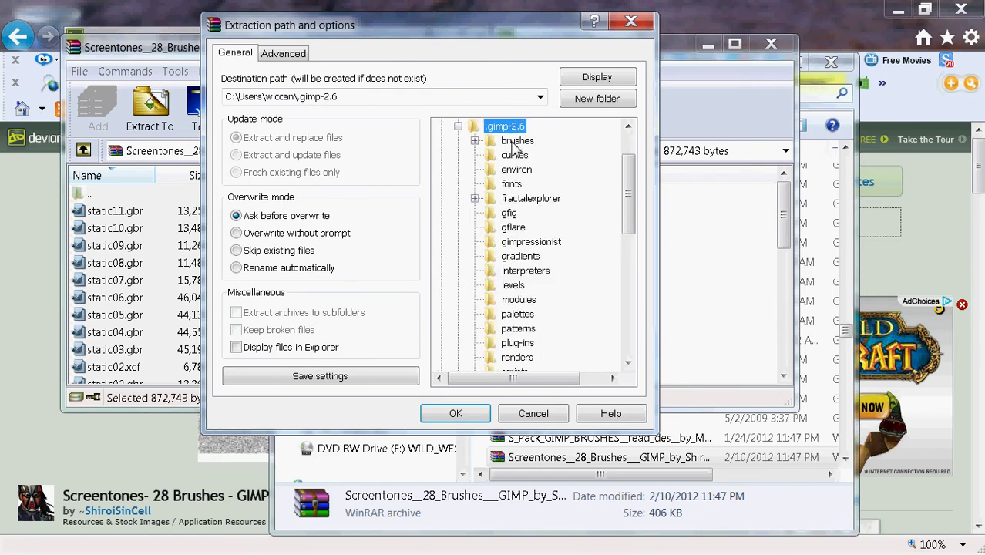
{"action": "left_click", "coordinate": [514, 141]}
{"action": "left_click", "coordinate": [453, 414]}
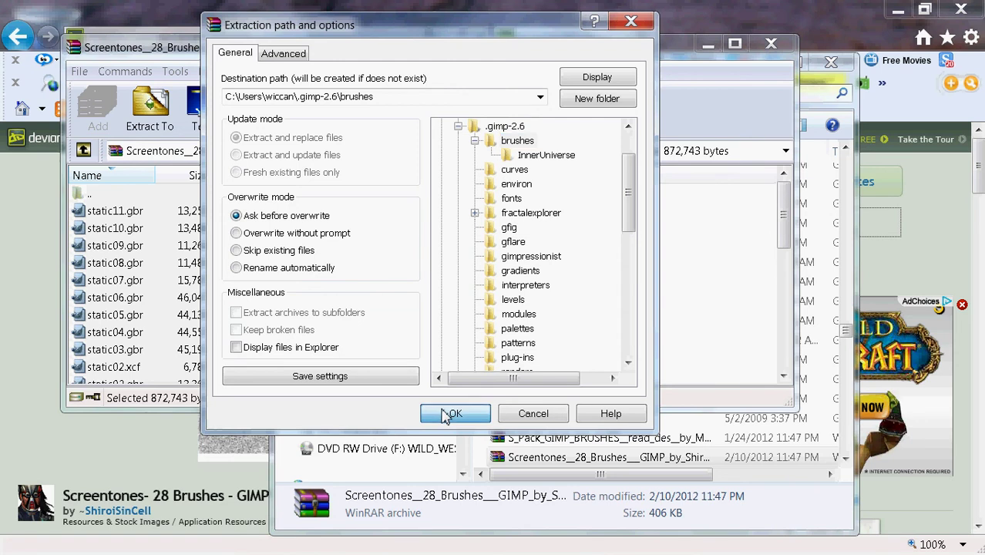
Close WinRAR, the brushes folder and Internet Explorer, then launch GIMP from the desktop
{"action": "left_click", "coordinate": [770, 44]}
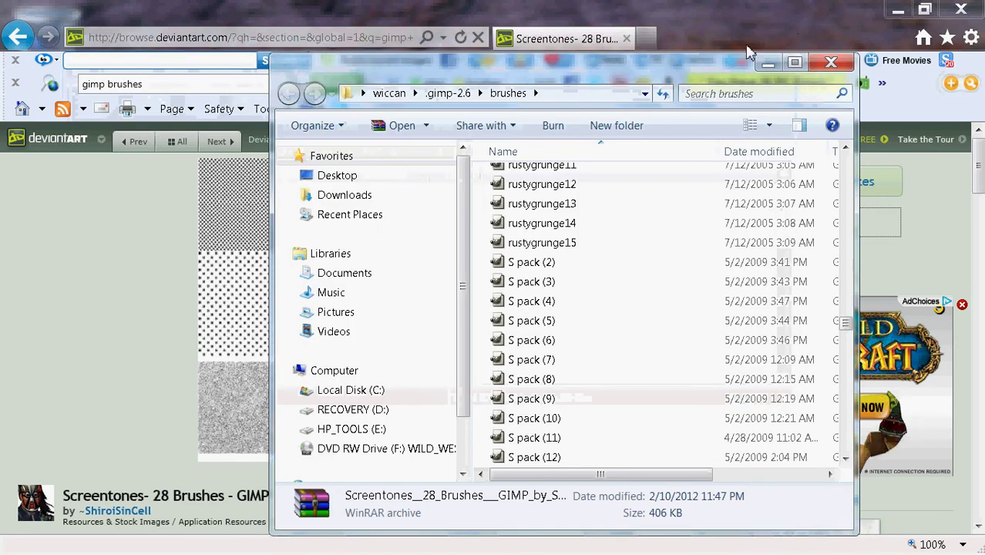
{"action": "left_click", "coordinate": [833, 64]}
{"action": "left_click", "coordinate": [961, 9]}
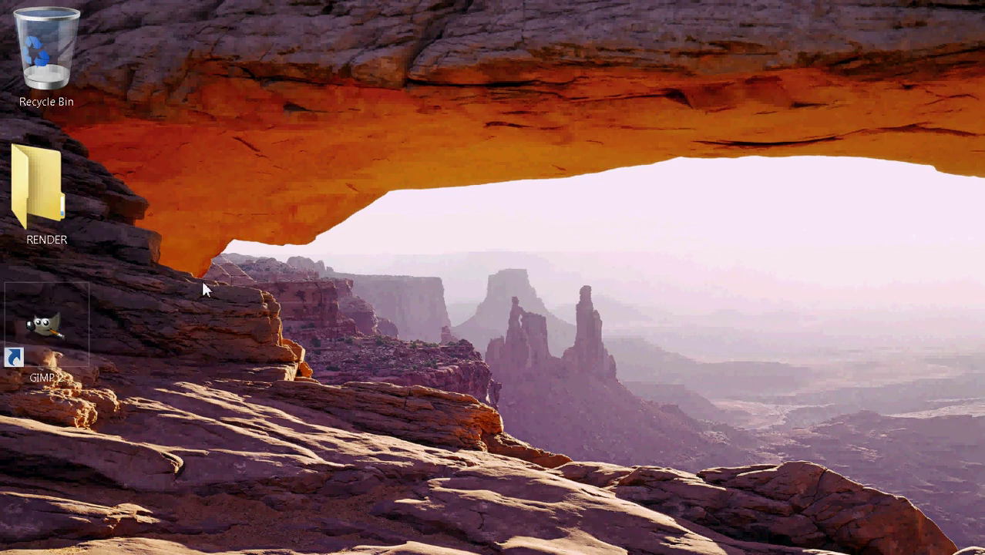
{"action": "left_click", "coordinate": [47, 324]}
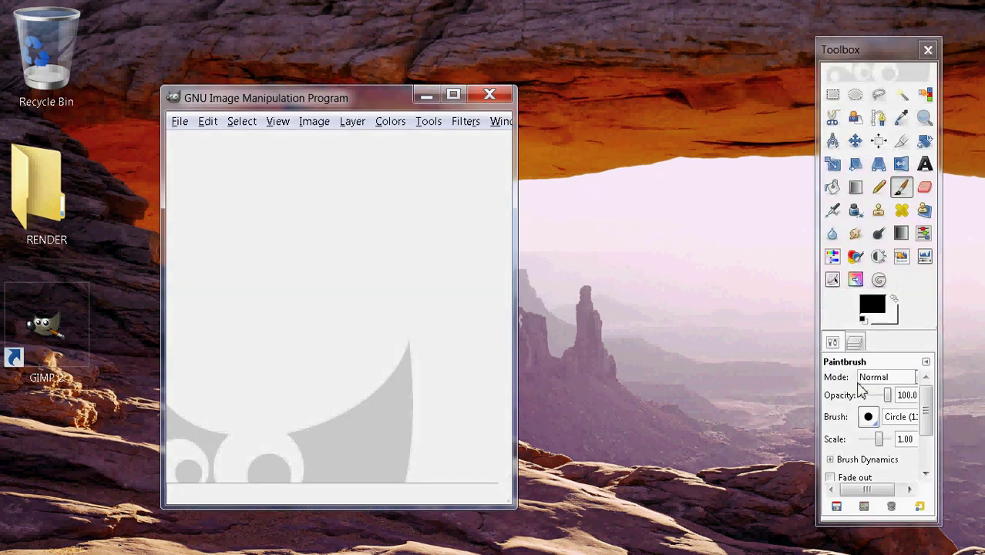
Open the brush picker from the tool options and switch it to list view
{"action": "left_click", "coordinate": [870, 418]}
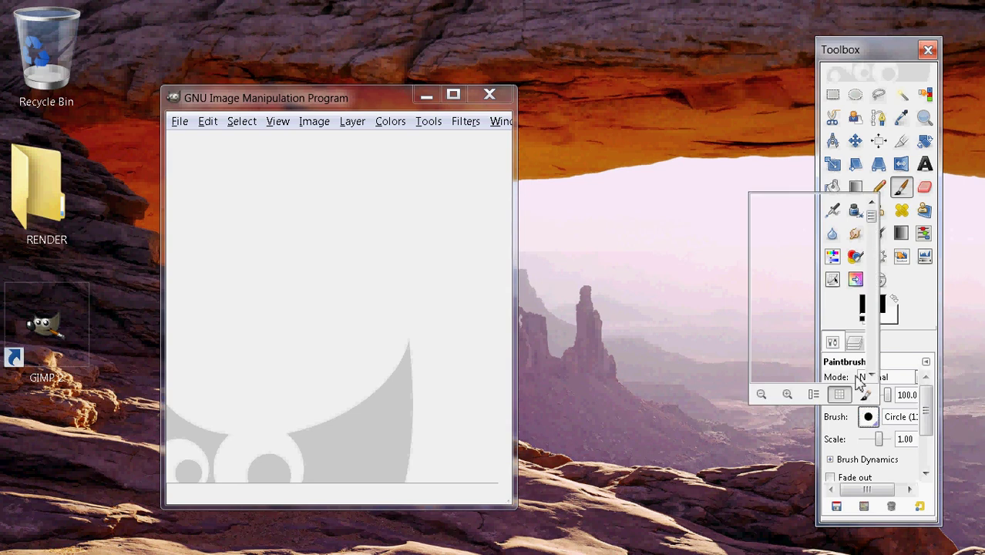
{"action": "left_click", "coordinate": [813, 397]}
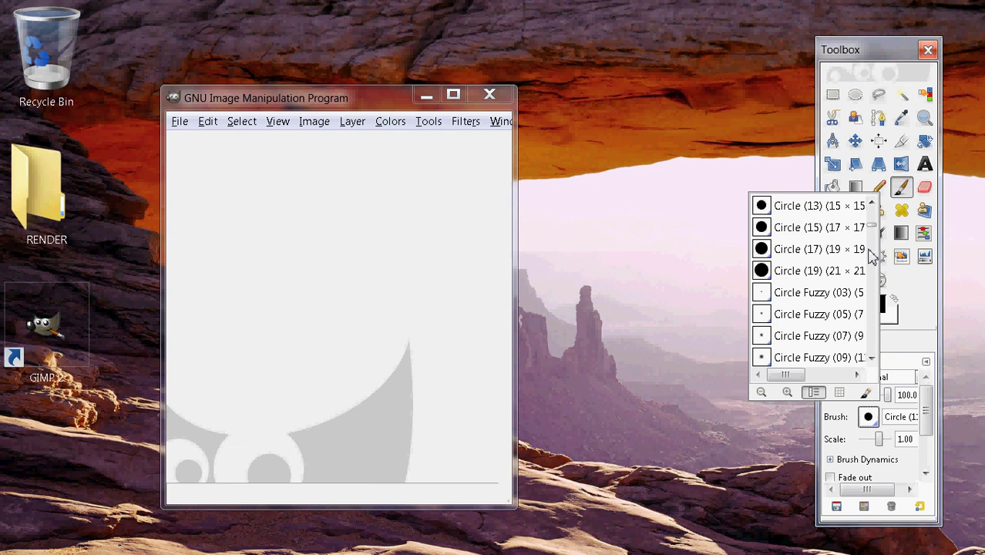
{"action": "left_click_drag", "start_coordinate": [873, 231], "coordinate": [871, 316]}
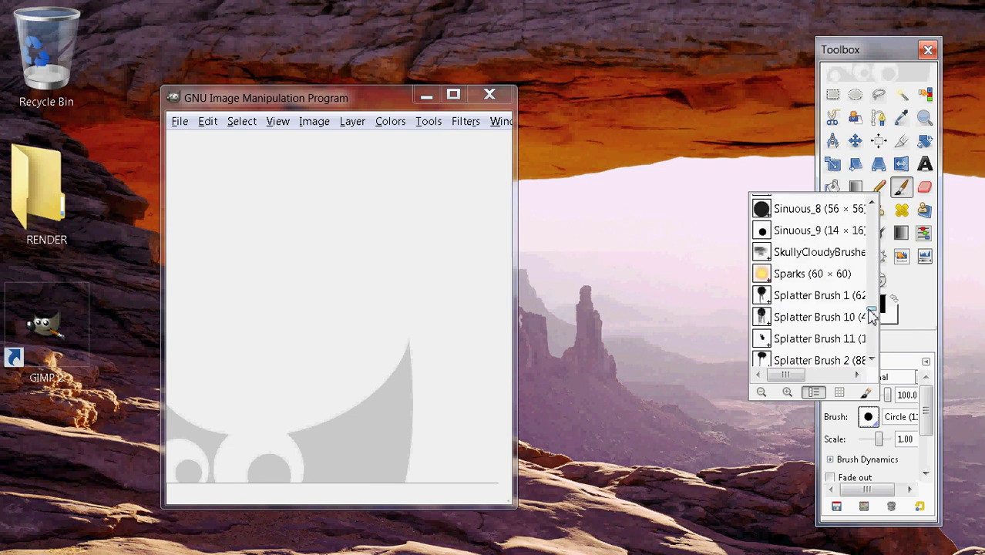
Scroll the brush list down to the newly added static screentone brushes
{"action": "scroll", "coordinate": [848, 317], "scroll_direction": "down", "scroll_amount": 5}
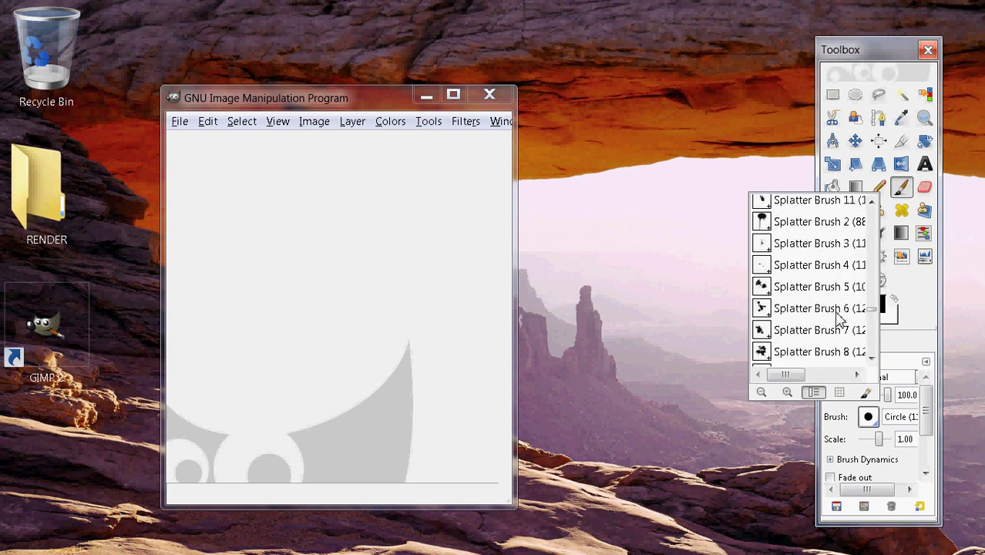
{"action": "scroll", "coordinate": [838, 320], "scroll_direction": "down", "scroll_amount": 5}
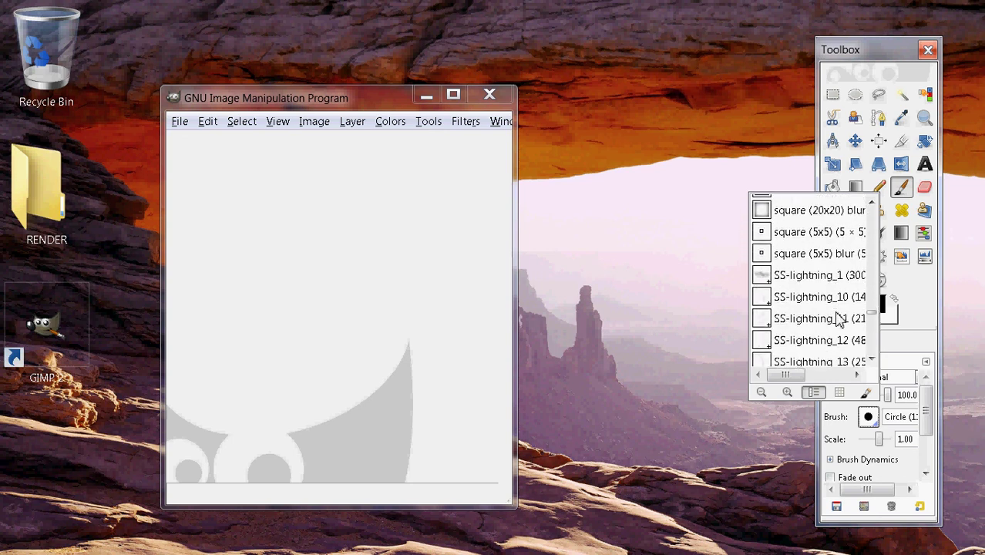
{"action": "scroll", "coordinate": [838, 319], "scroll_direction": "down", "scroll_amount": 5}
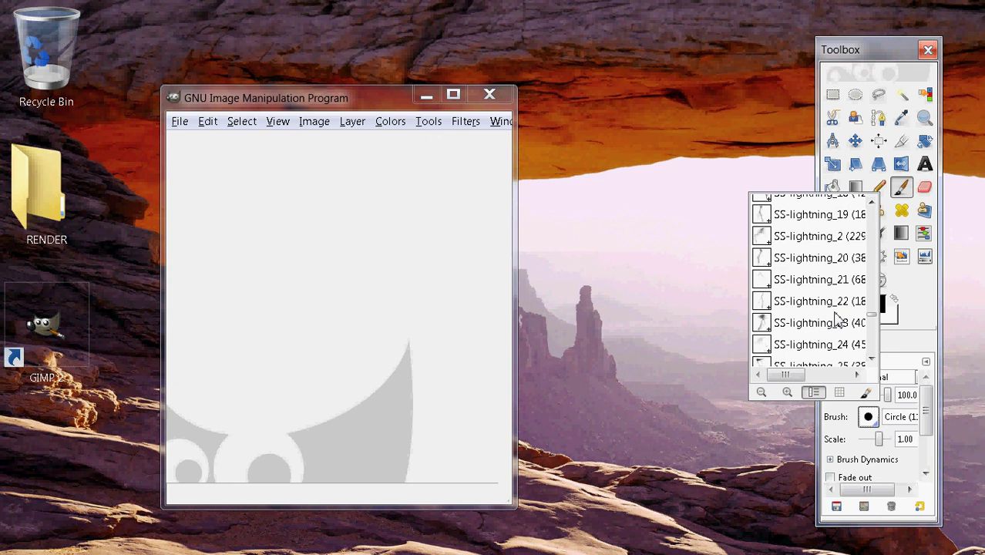
{"action": "scroll", "coordinate": [837, 319], "scroll_direction": "down", "scroll_amount": 3}
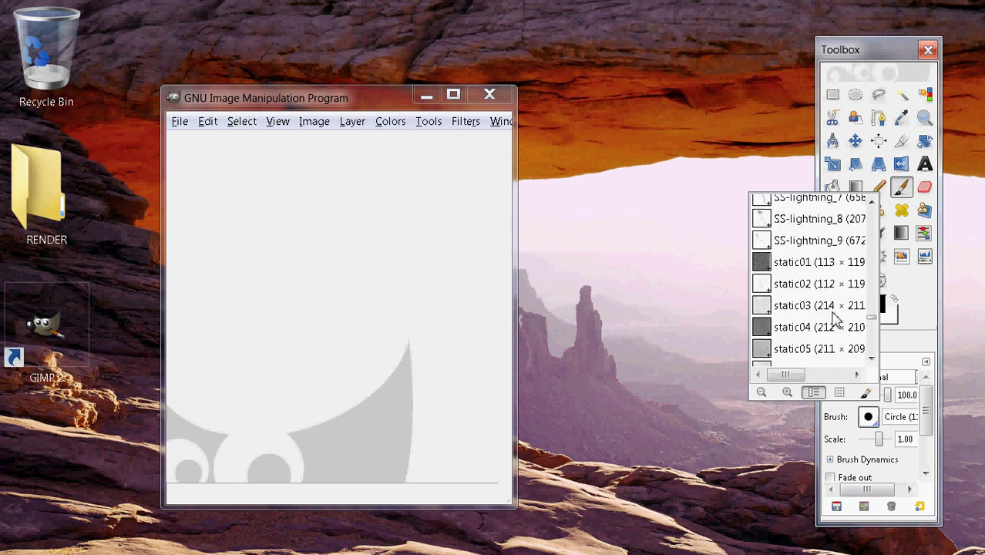
{"action": "scroll", "coordinate": [837, 318], "scroll_direction": "down", "scroll_amount": 3}
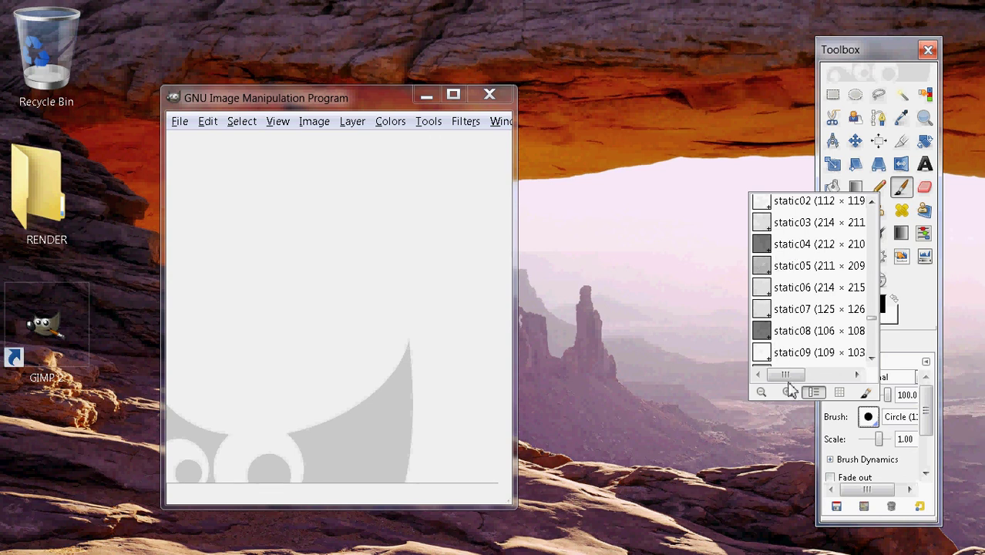
{"action": "mouse_move", "coordinate": [786, 376]}
{"action": "left_mouse_down"}
{"action": "mouse_move", "coordinate": [799, 375]}
{"action": "mouse_move", "coordinate": [783, 375]}
{"action": "left_mouse_up"}
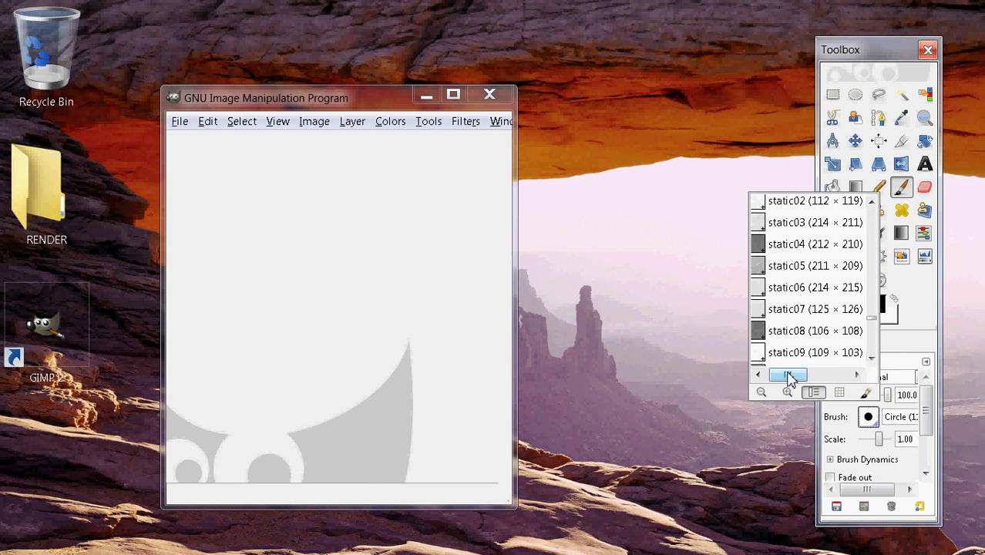
{"action": "scroll", "coordinate": [787, 302], "scroll_direction": "down", "scroll_amount": 1}
{"action": "scroll", "coordinate": [788, 302], "scroll_direction": "down", "scroll_amount": 2}
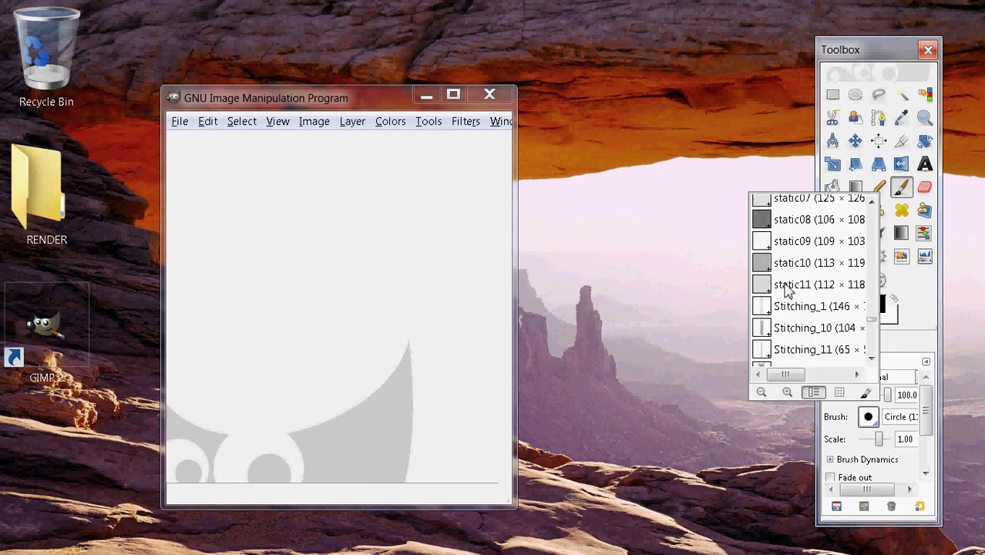
{"action": "scroll", "coordinate": [782, 248], "scroll_direction": "up", "scroll_amount": 2}
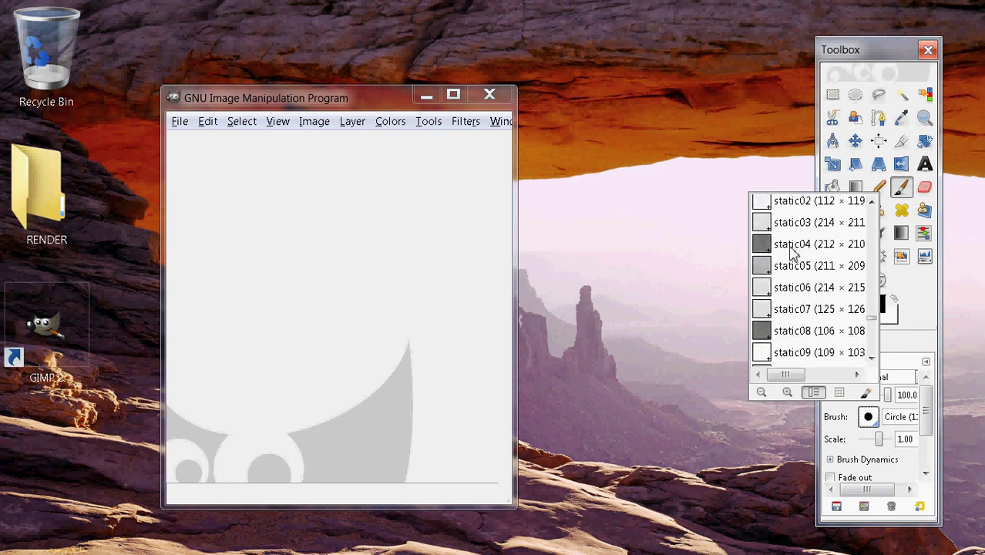
{"action": "scroll", "coordinate": [790, 254], "scroll_direction": "down", "scroll_amount": 5}
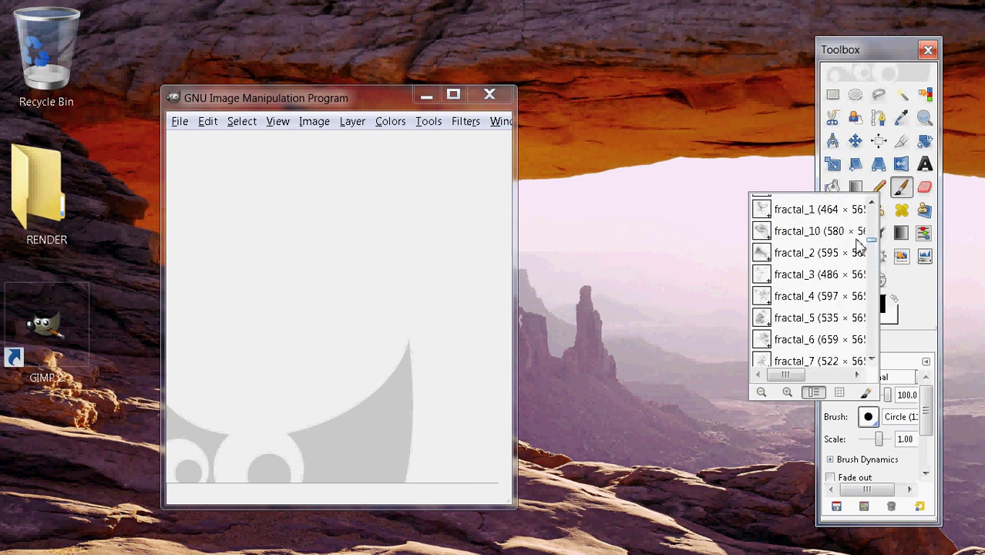
{"action": "scroll", "coordinate": [858, 245], "scroll_direction": "up", "scroll_amount": 15}
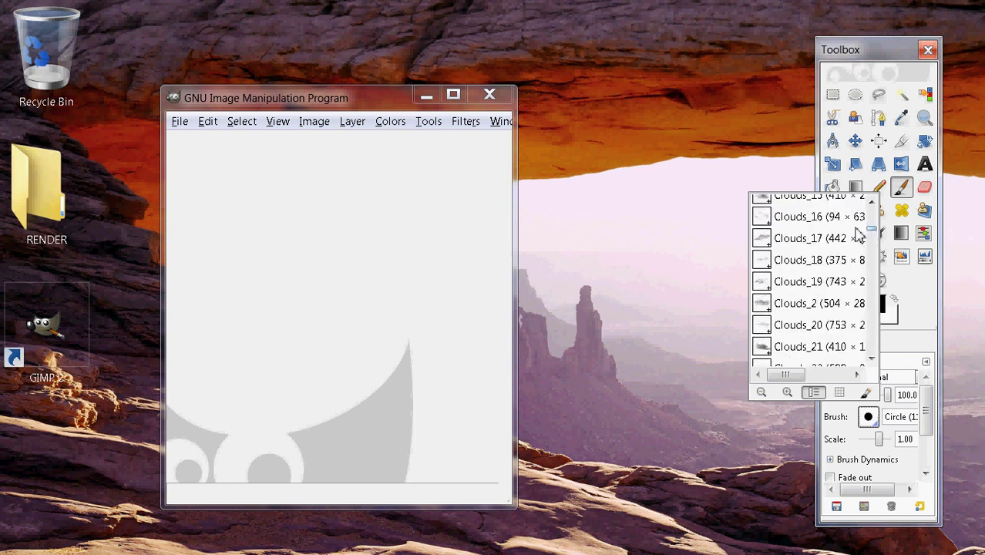
{"action": "scroll", "coordinate": [857, 227], "scroll_direction": "up", "scroll_amount": 15}
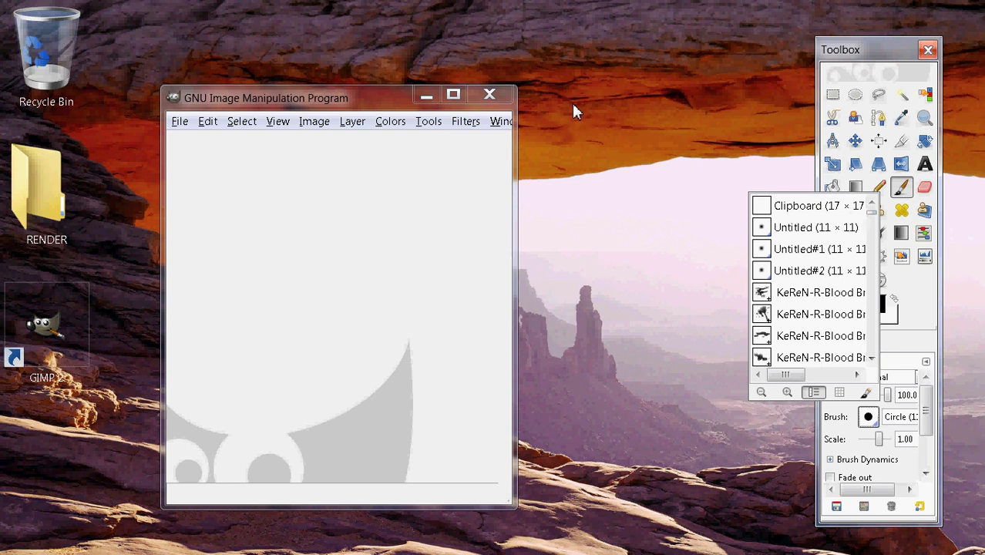
Close the brush picker and quit GIMP
{"action": "left_click", "coordinate": [497, 99]}
{"action": "left_click", "coordinate": [497, 99]}
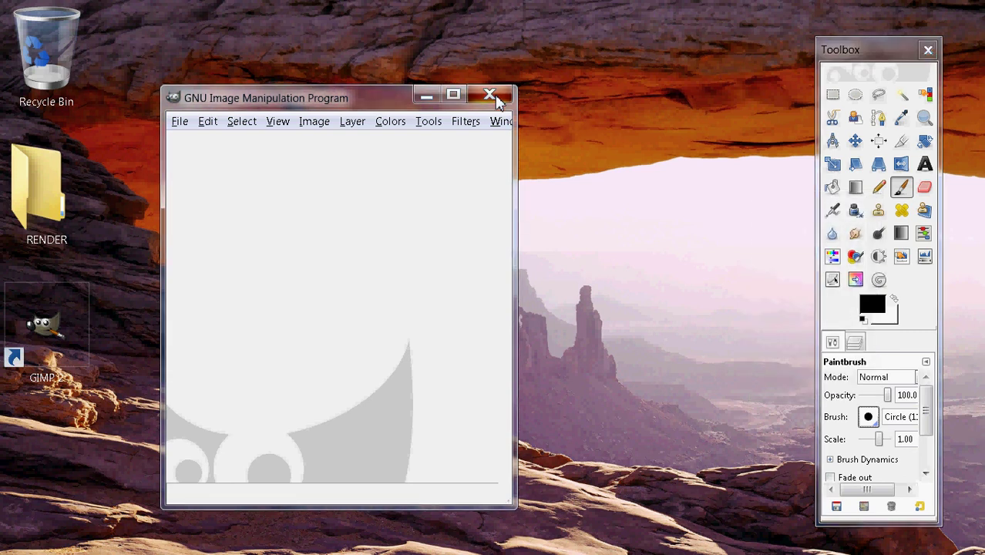